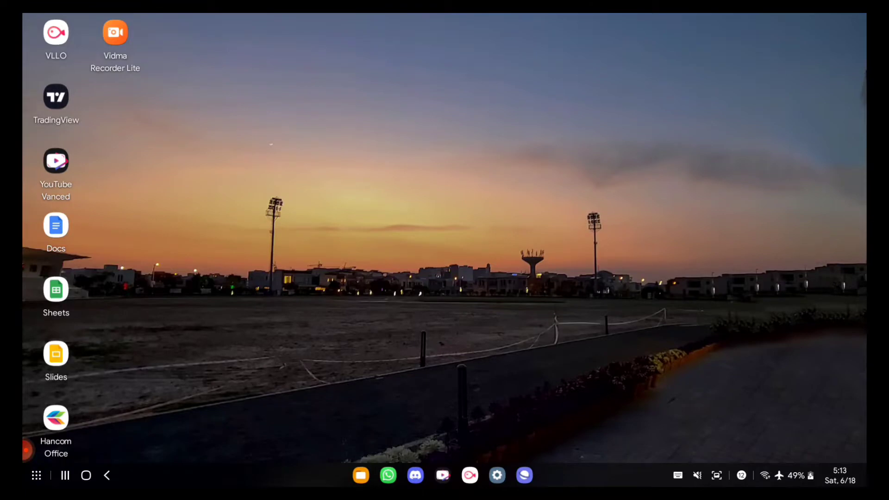
In My Files, open the Srceng folder in internal storage and check its game folders and OBB files
click(361, 476)
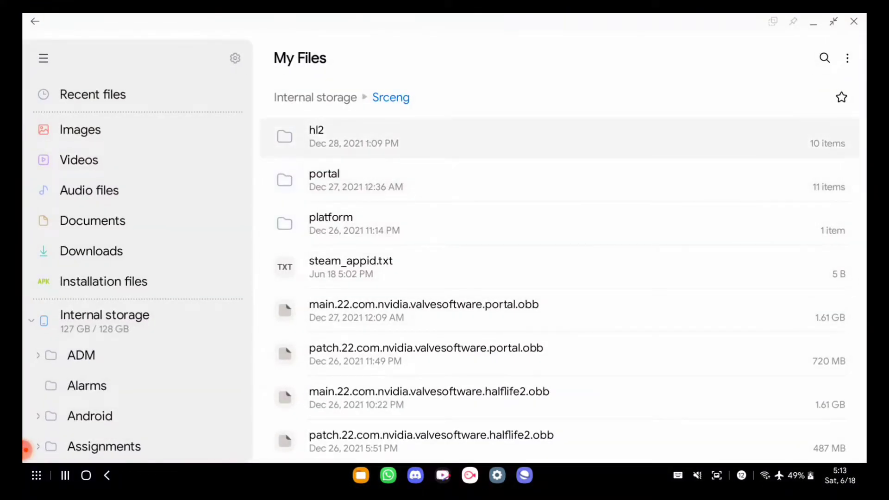
click(315, 97)
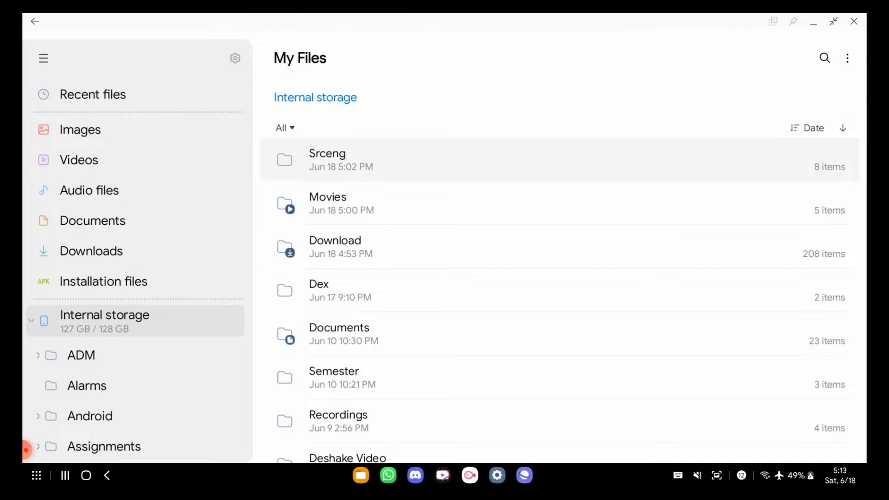
click(559, 160)
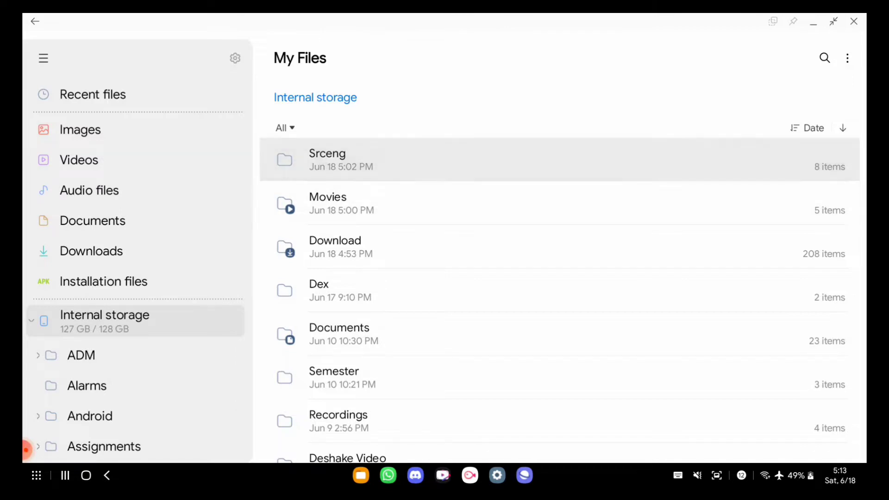
scroll(560, 290, down, 1)
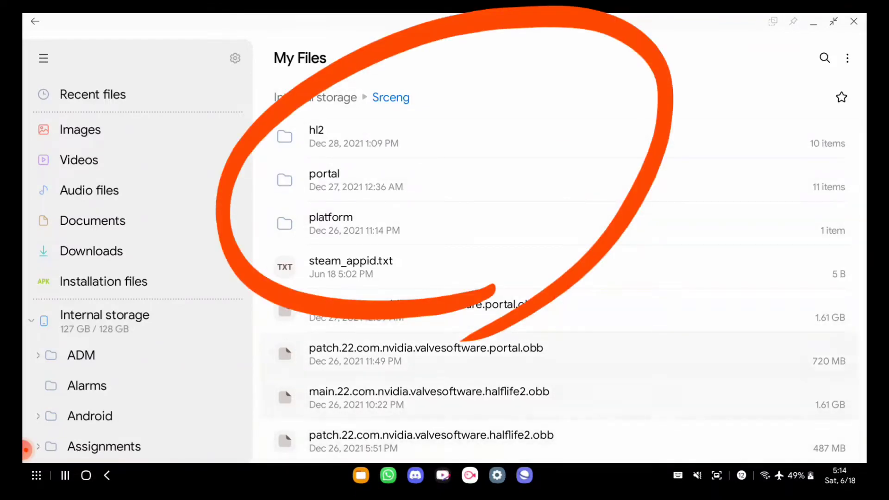
click(813, 21)
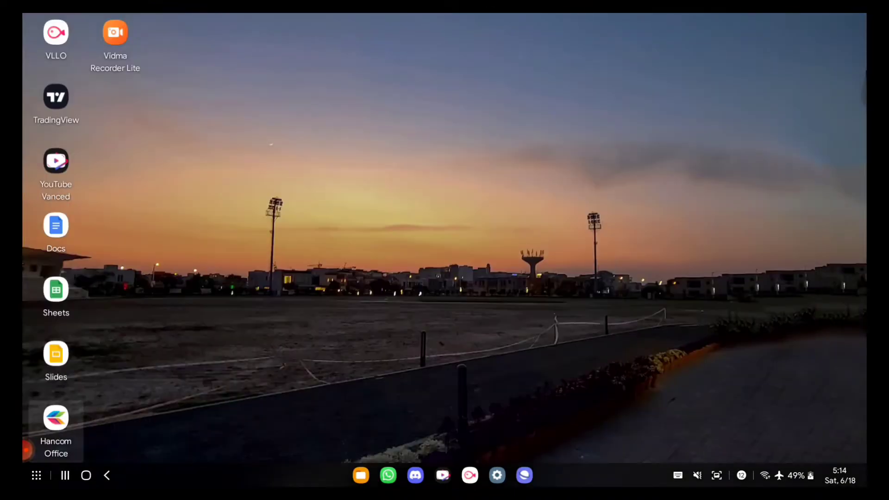
Search the files for "source" and open the source-engine-android11-fix.apk installer, cancelling the app update
click(36, 475)
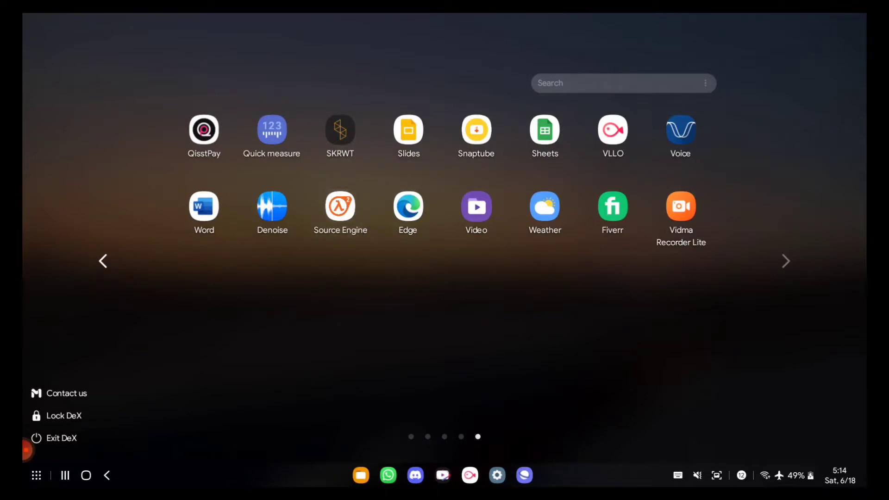
click(361, 475)
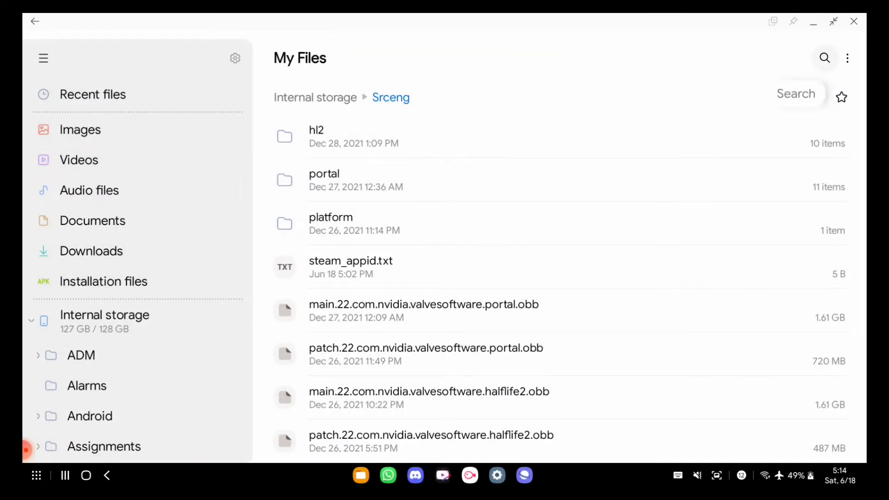
click(825, 57)
text(source)
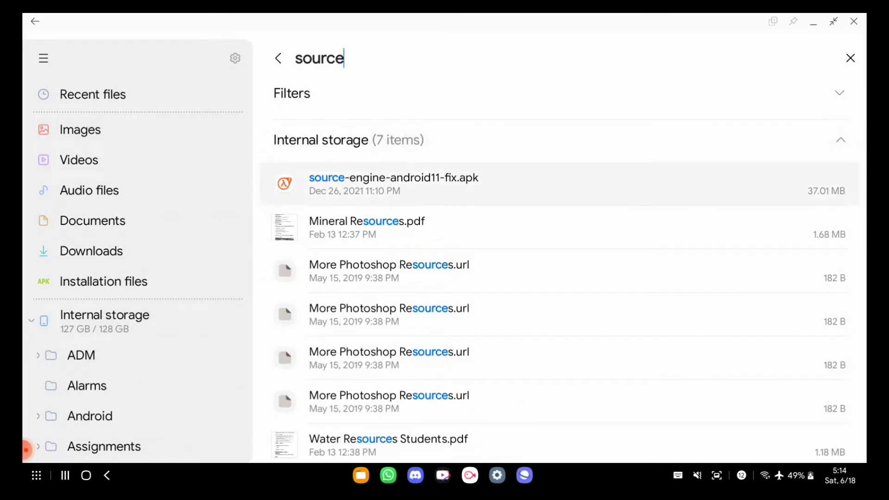
click(559, 184)
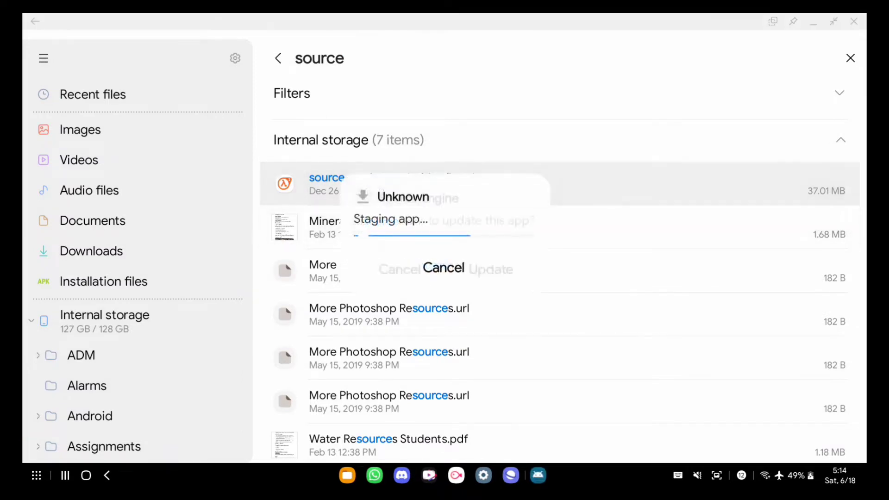
click(398, 268)
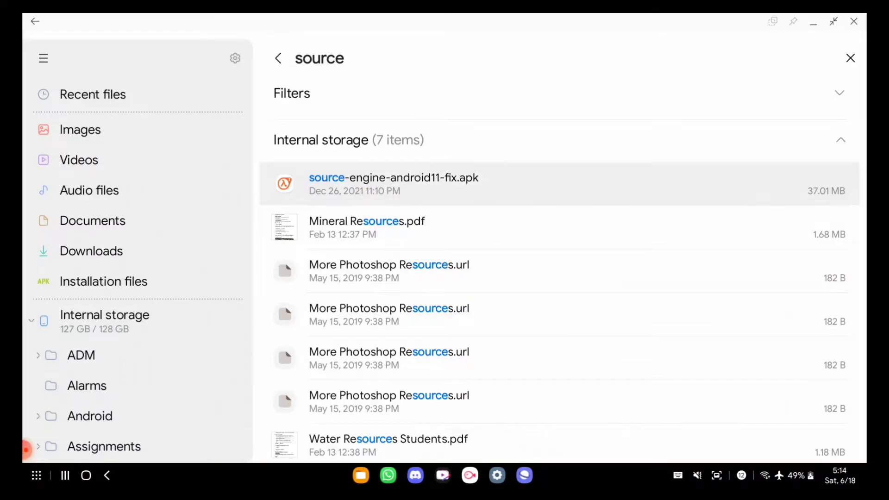
click(814, 21)
Open Source Engine, review its launch settings, and launch Half-Life 2
click(36, 475)
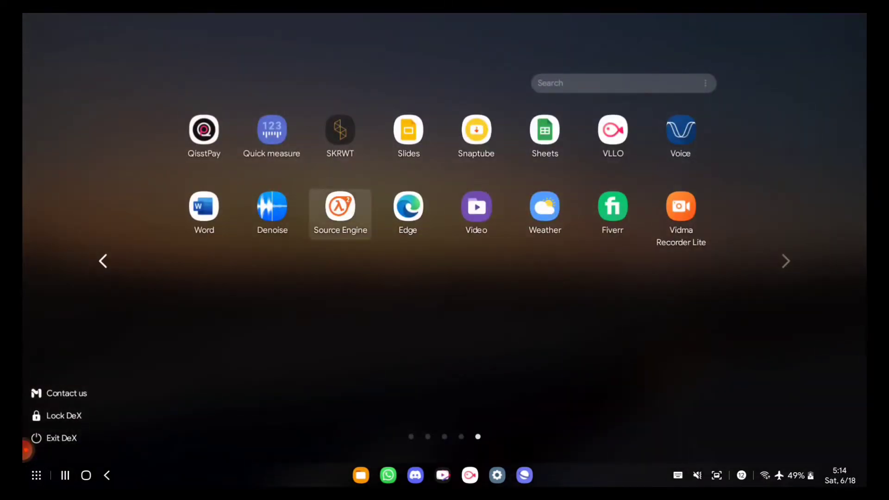
click(340, 211)
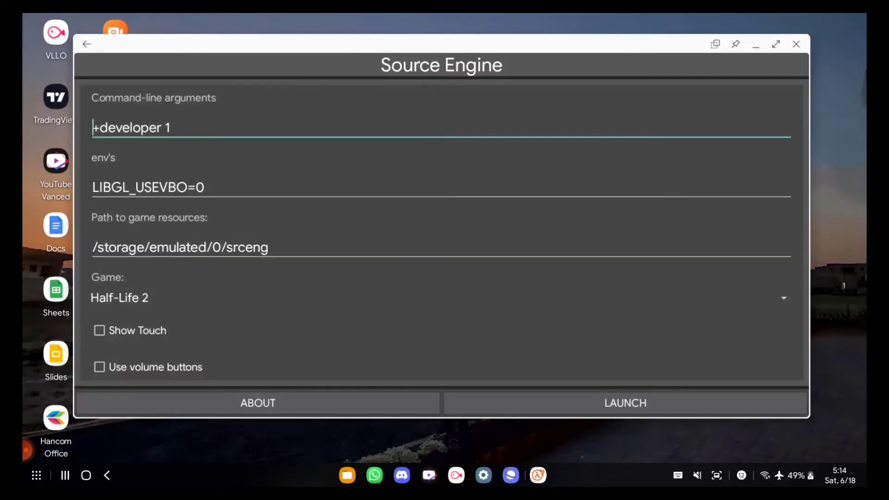
scroll(442, 231, down, 2)
scroll(442, 232, up, 1)
scroll(442, 231, down, 1)
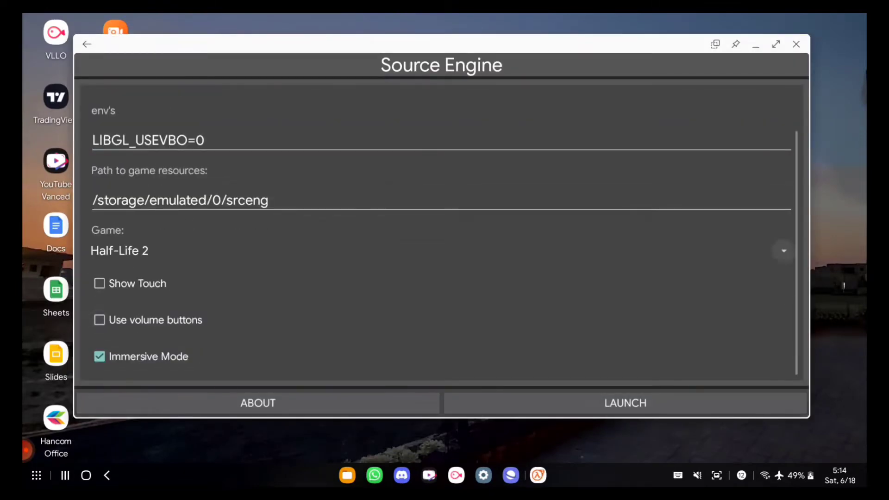
scroll(442, 231, up, 2)
scroll(443, 231, down, 2)
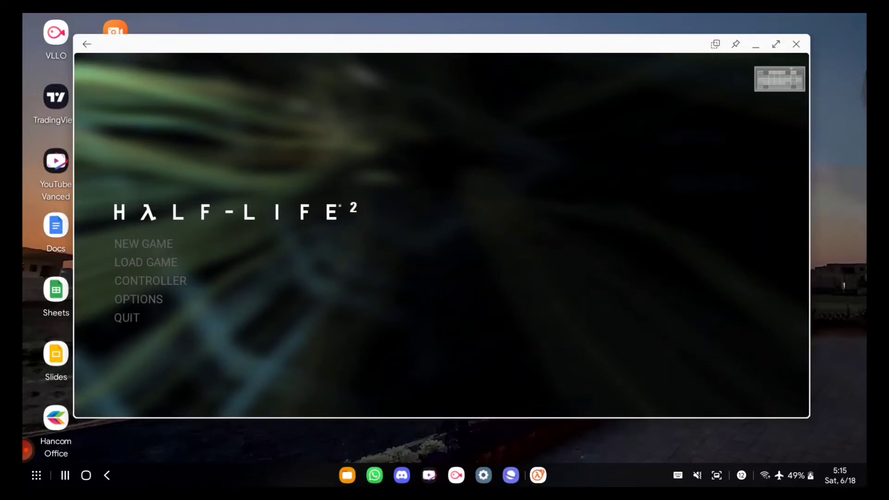
Load the Route Kanal quick save from the saved games
click(146, 262)
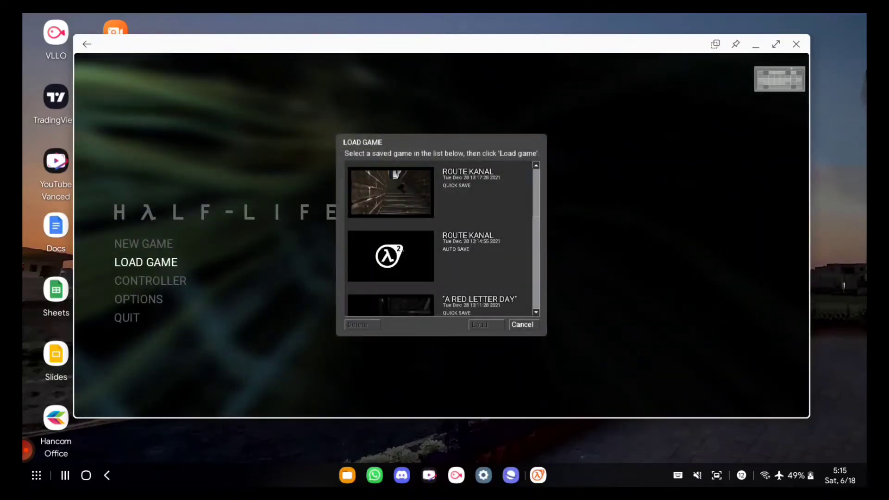
click(438, 192)
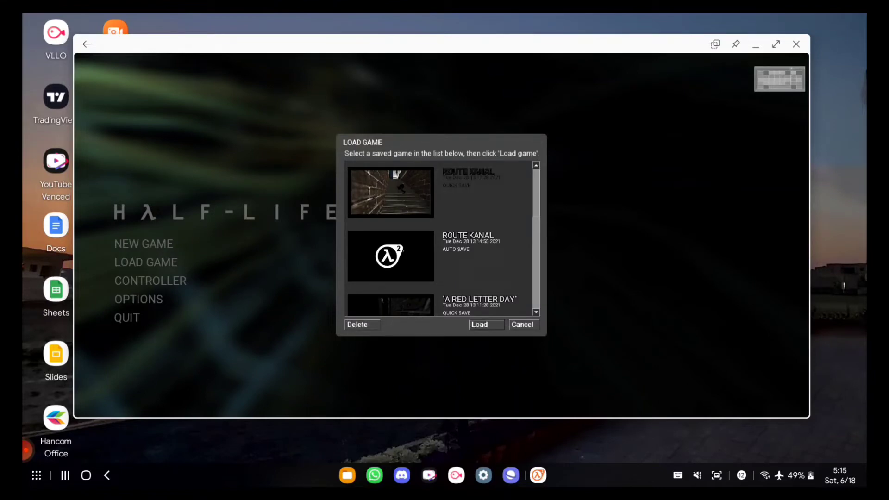
key(Return)
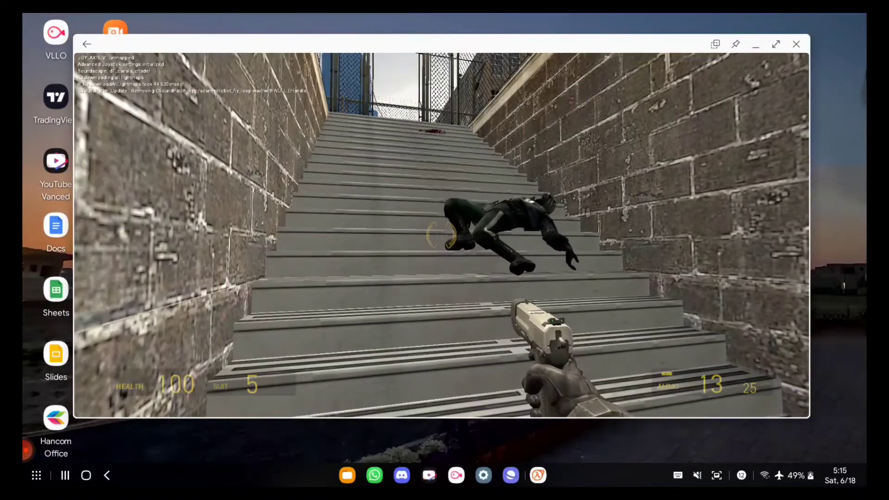
Walk up the stairs to the fenced yard and through the building to the bloodstained door
key(w)
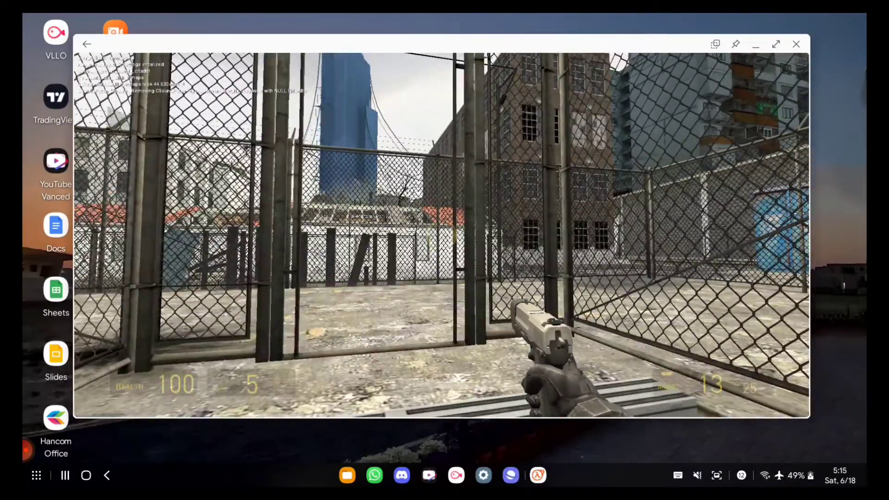
key(s)
key(w)
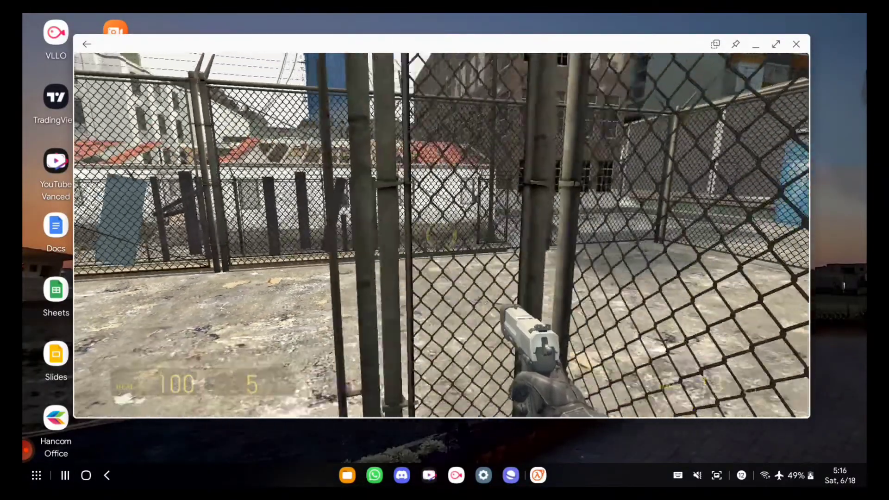
key(s)
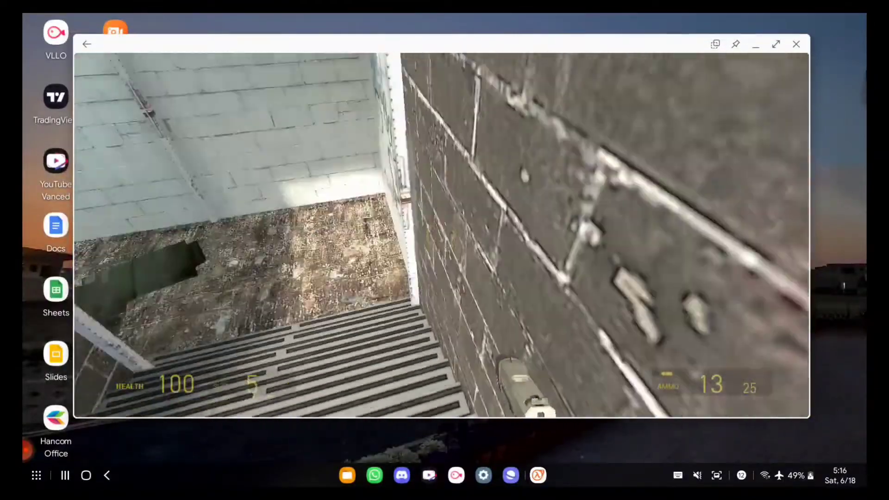
key(w)
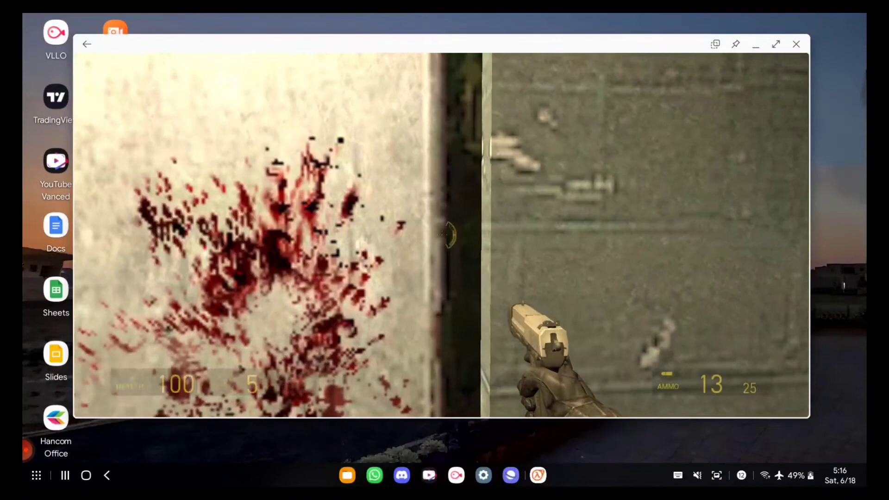
key(s)
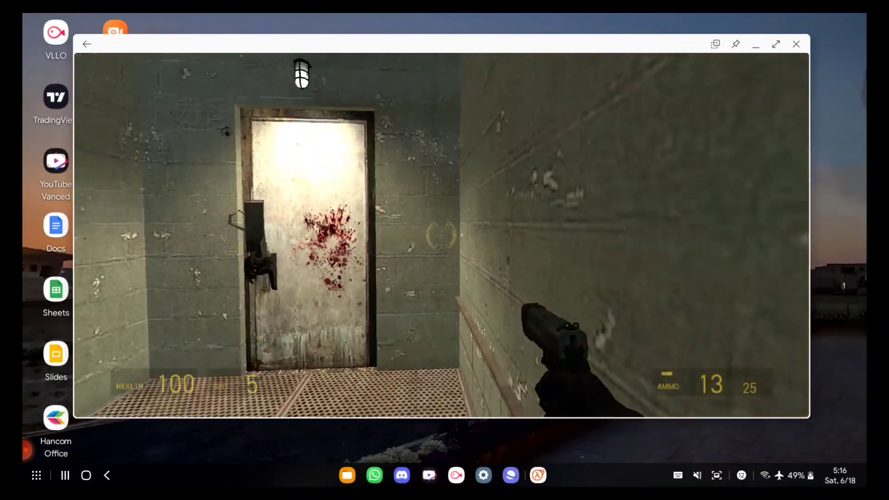
key(w)
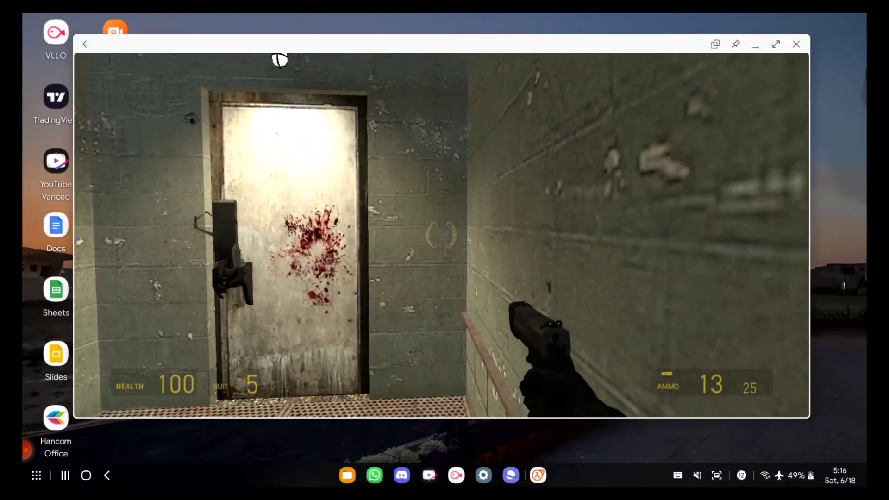
key(w)
key(s)
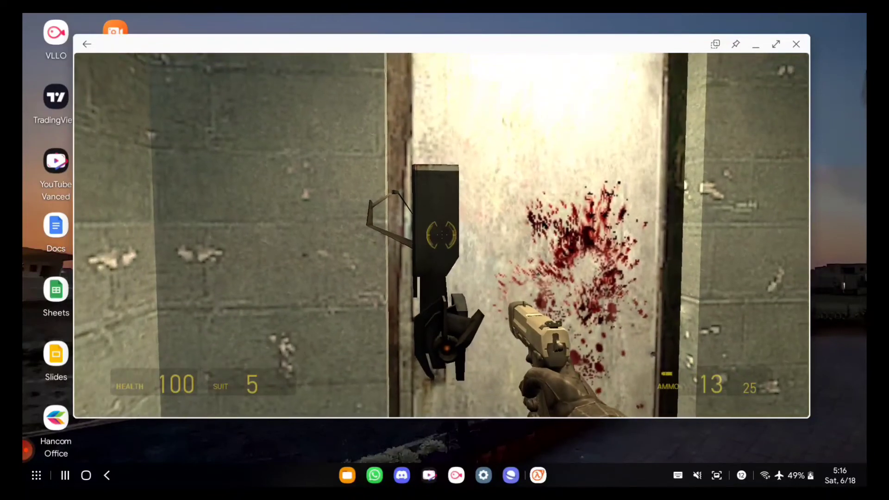
Pause the game, view the chapters available for a new game, and close the game window
key(Escape)
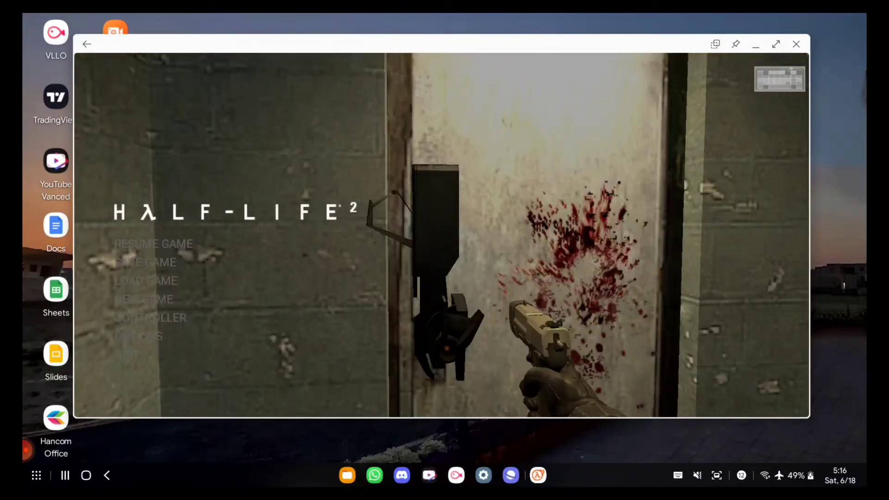
click(144, 299)
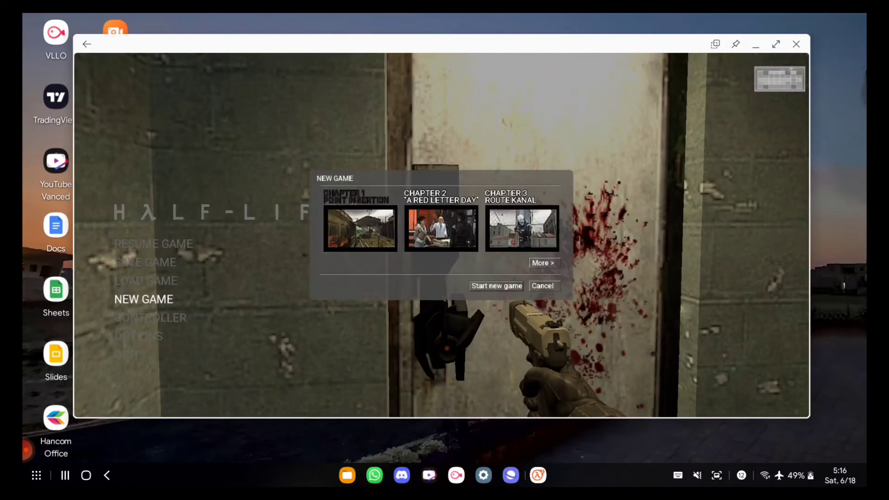
key(Escape)
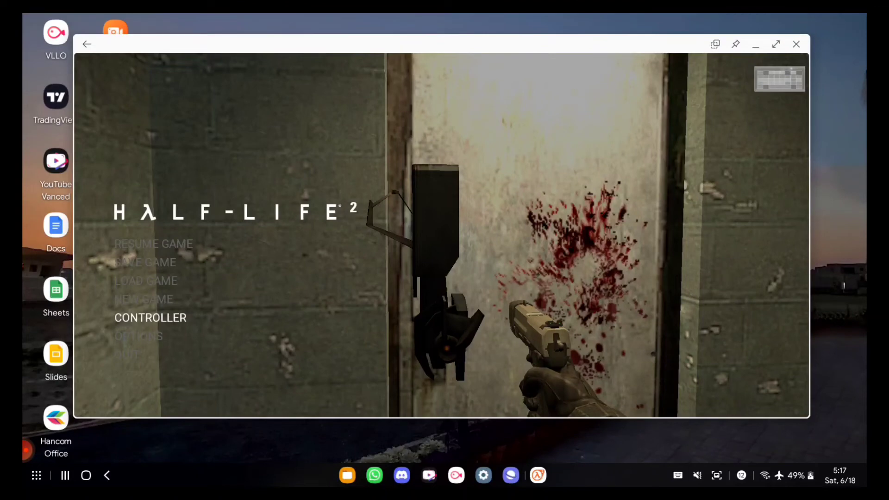
click(796, 44)
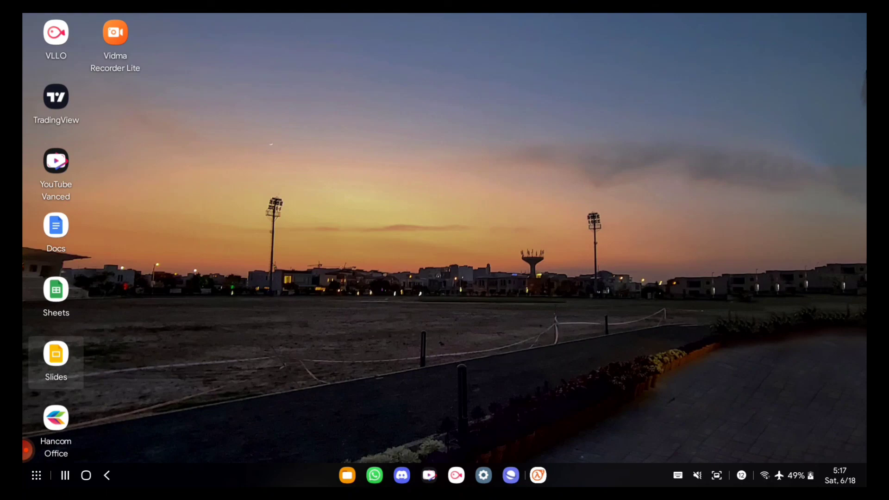
click(27, 449)
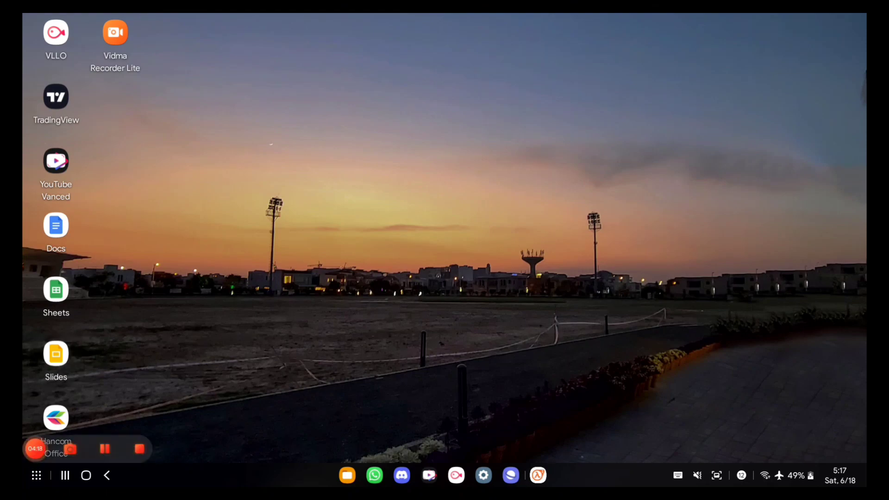